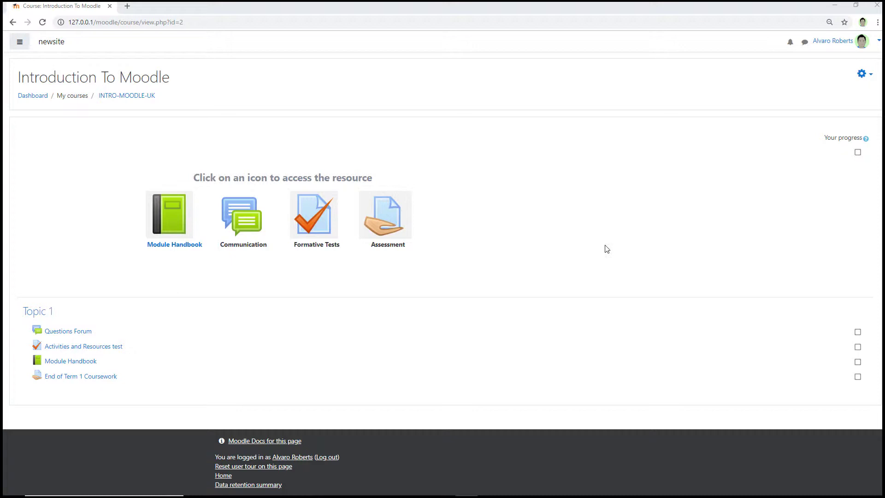
Turn course editing on and hide Topic 1, greying out its four activities.
click(862, 75)
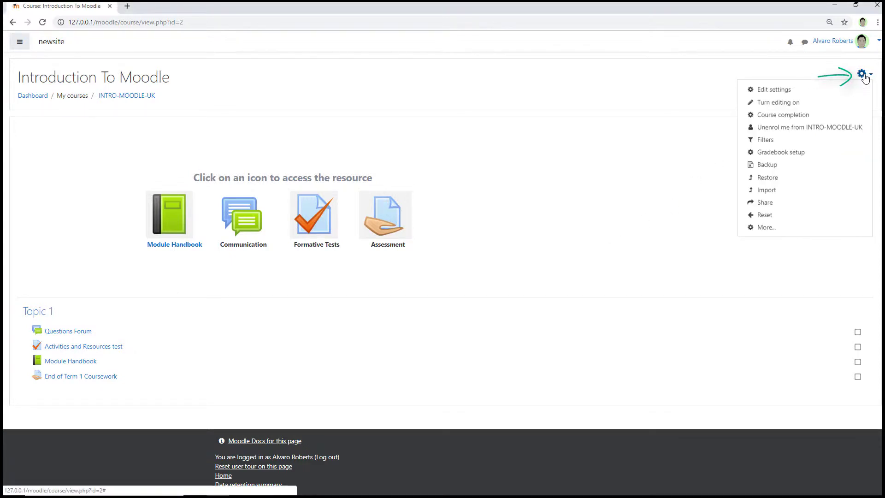
click(786, 106)
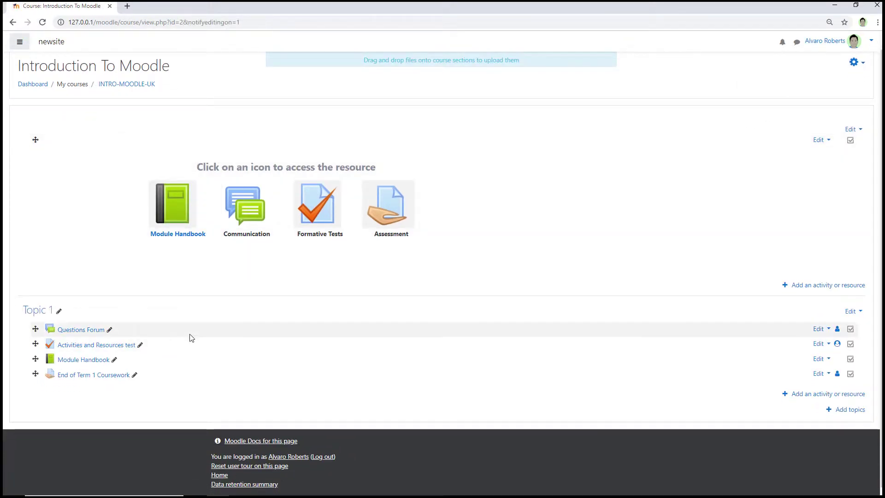
click(851, 312)
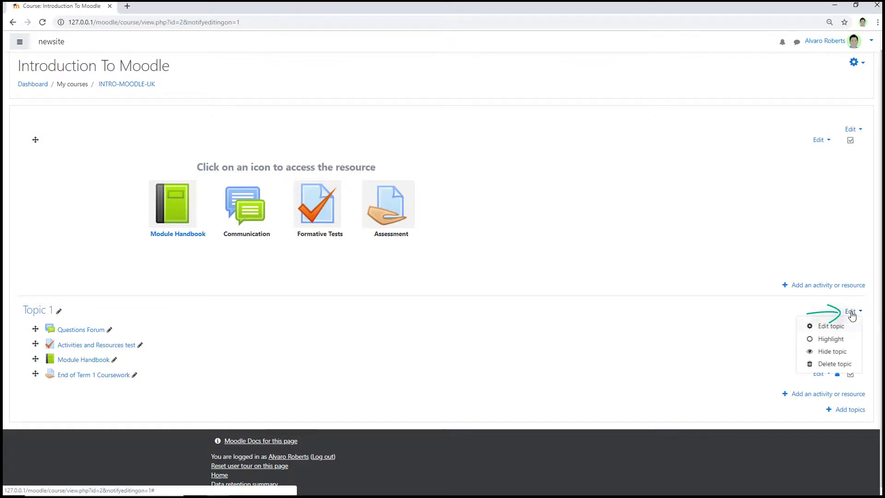
click(830, 353)
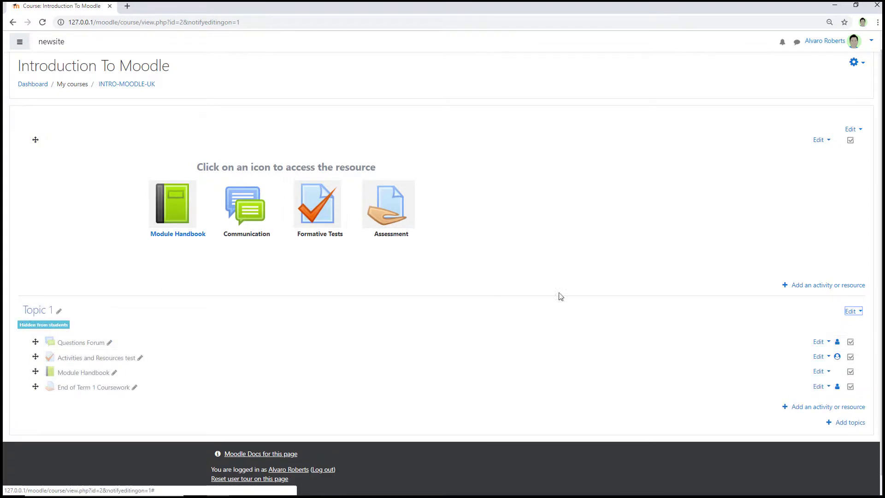
Set End of Term 1 Coursework's availability to 'Make available but not shown on course page' and save.
scroll(604, 277, down, 1)
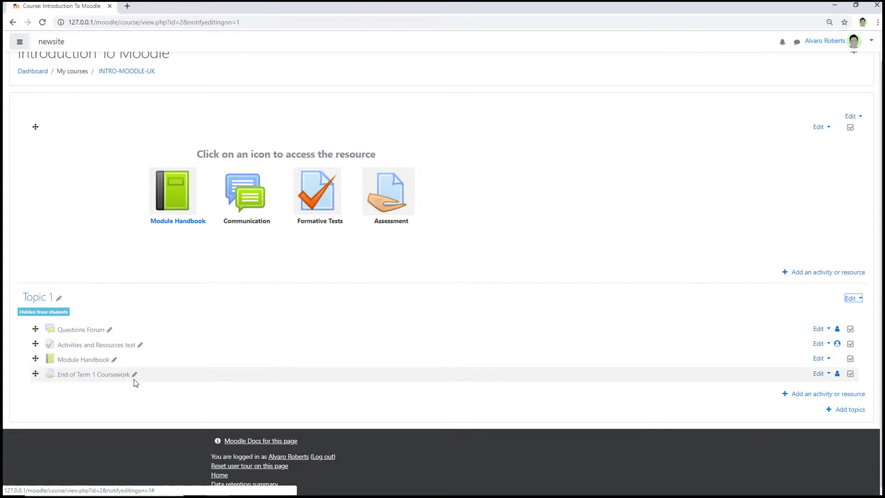
click(819, 376)
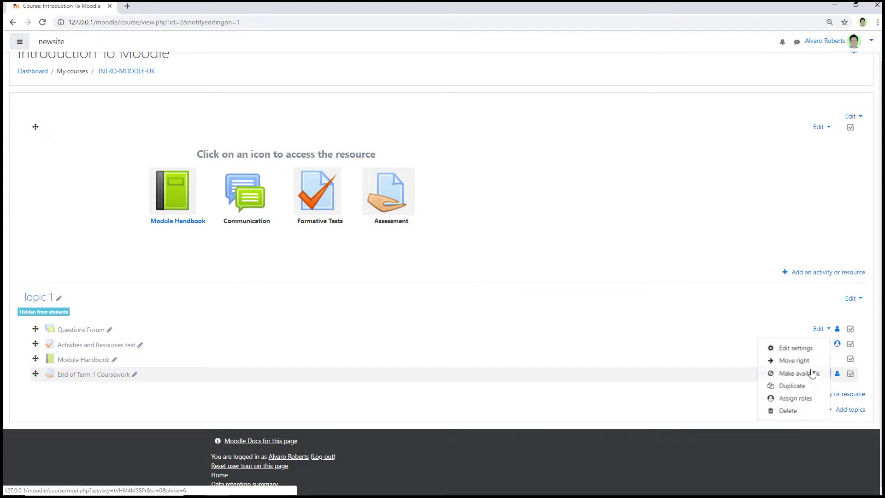
click(788, 348)
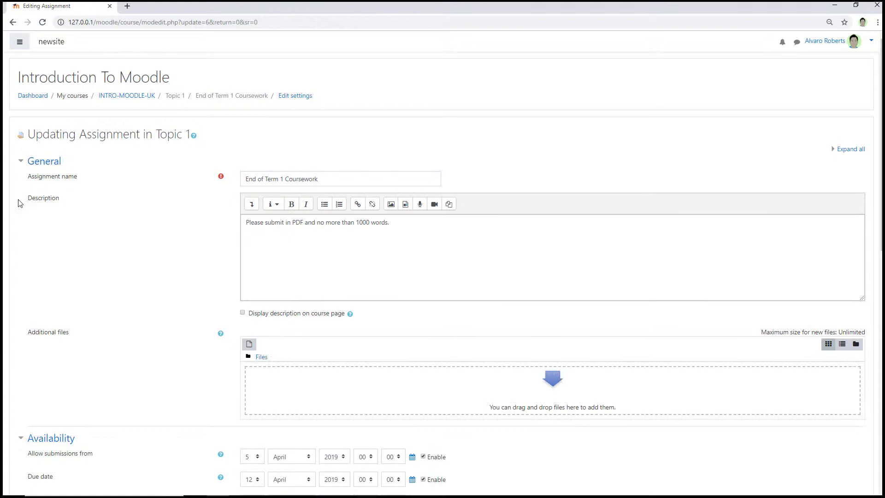
scroll(102, 251, down, 10)
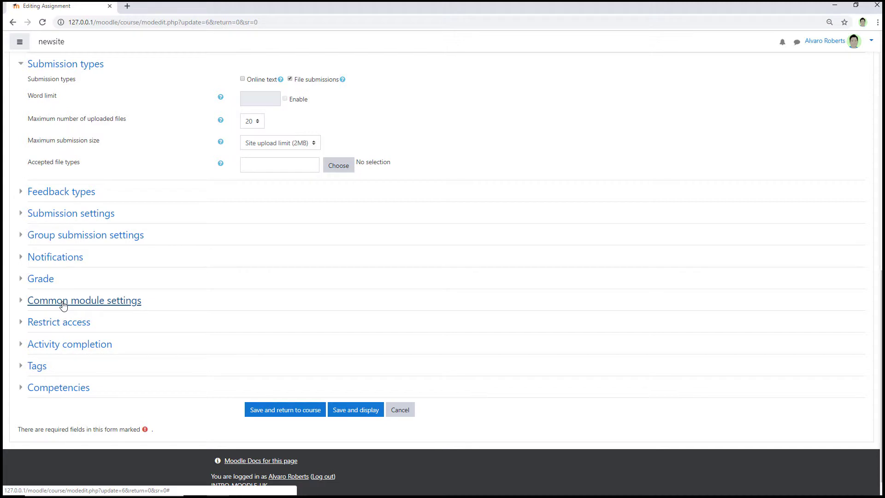
click(63, 304)
scroll(156, 337, down, 1)
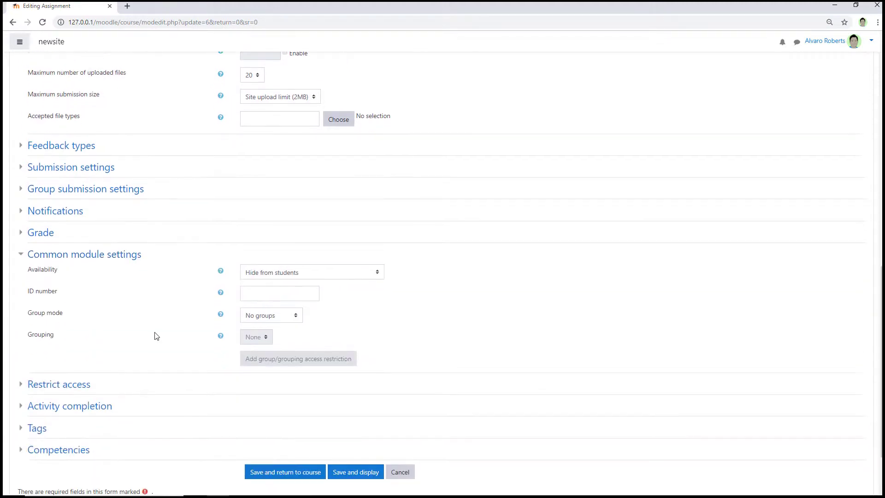
click(377, 274)
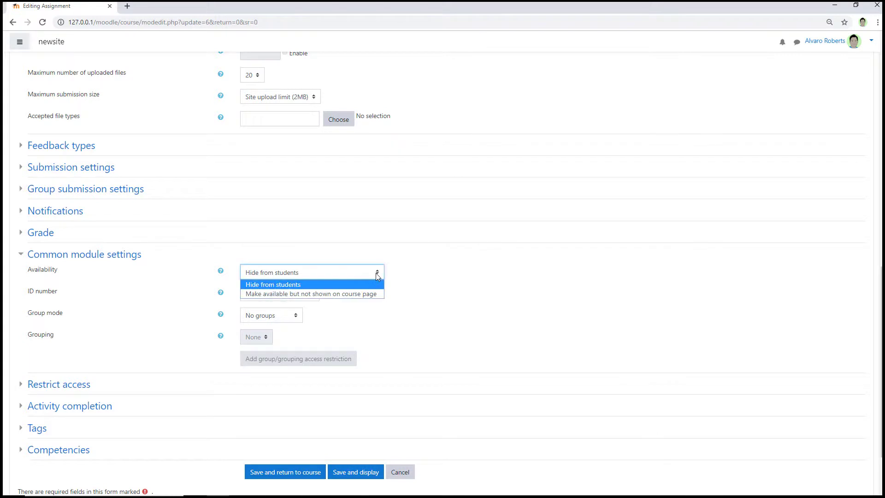
click(310, 296)
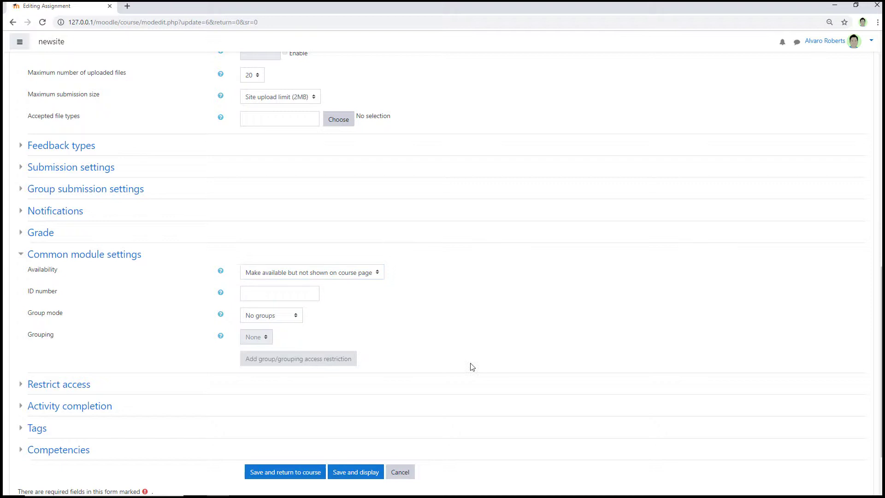
click(289, 475)
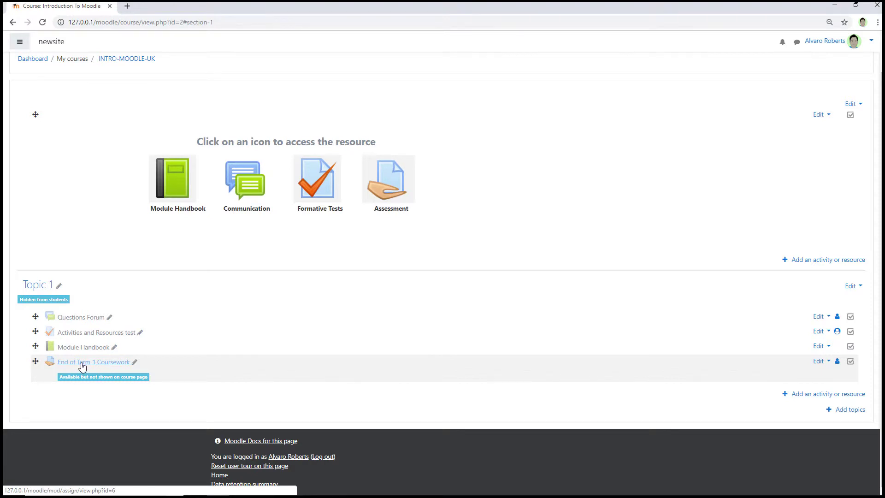
Copy the End of Term 1 Coursework page URL, then return to the INTRO-MOODLE-UK course page.
click(82, 367)
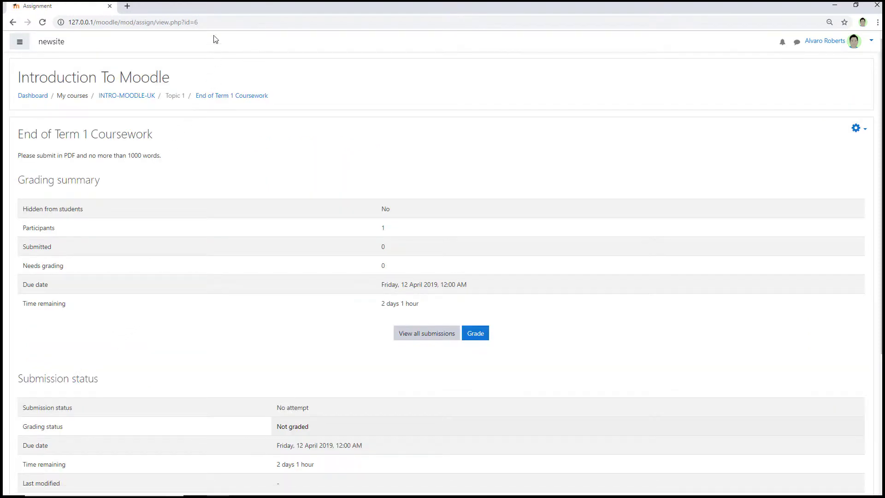
drag(199, 22, 65, 22)
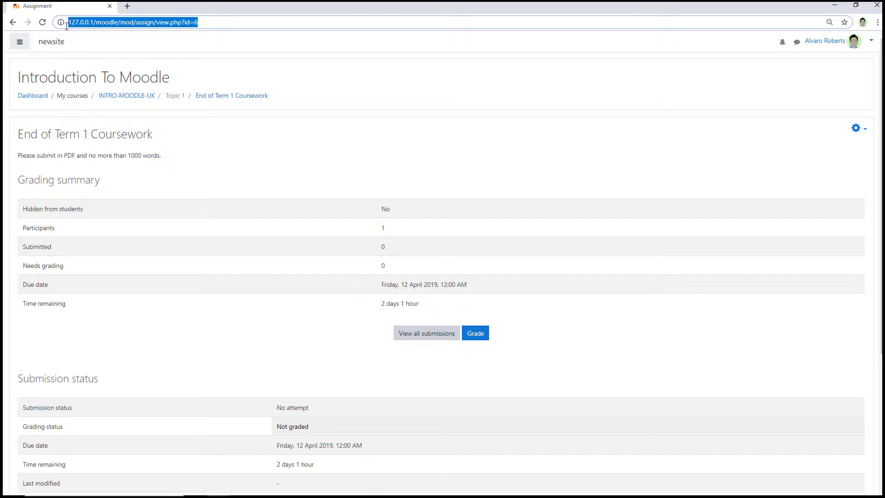
right_click(122, 22)
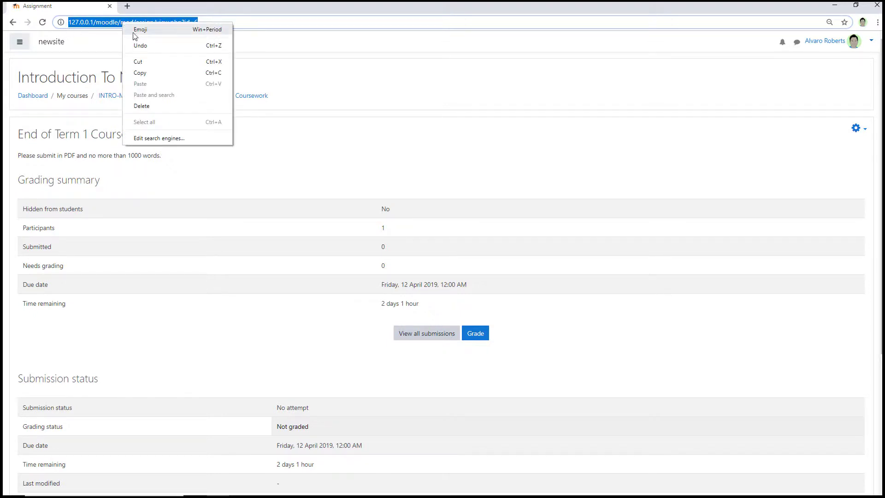
click(154, 74)
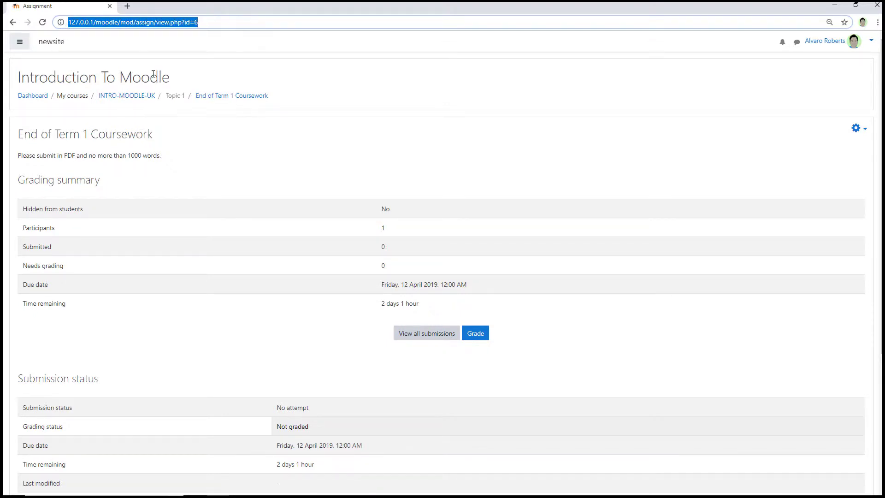
click(129, 97)
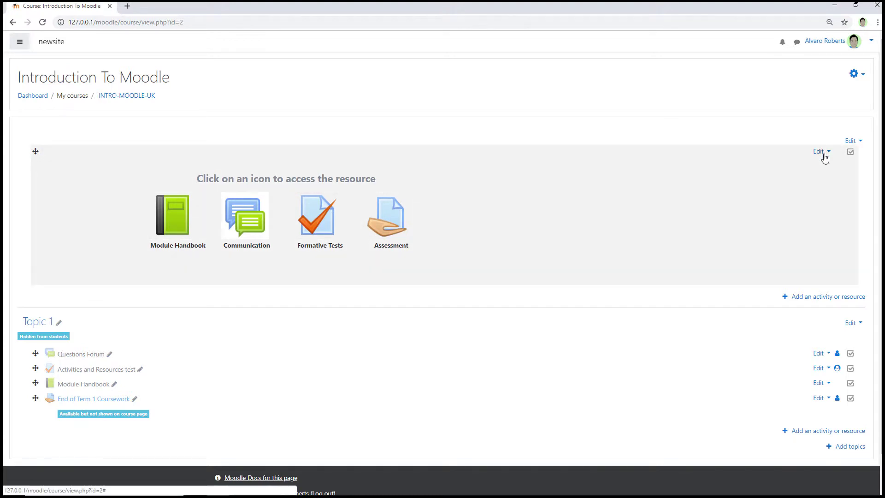
Link the label's Assessment image to the pasted assignment URL and save the label.
click(820, 153)
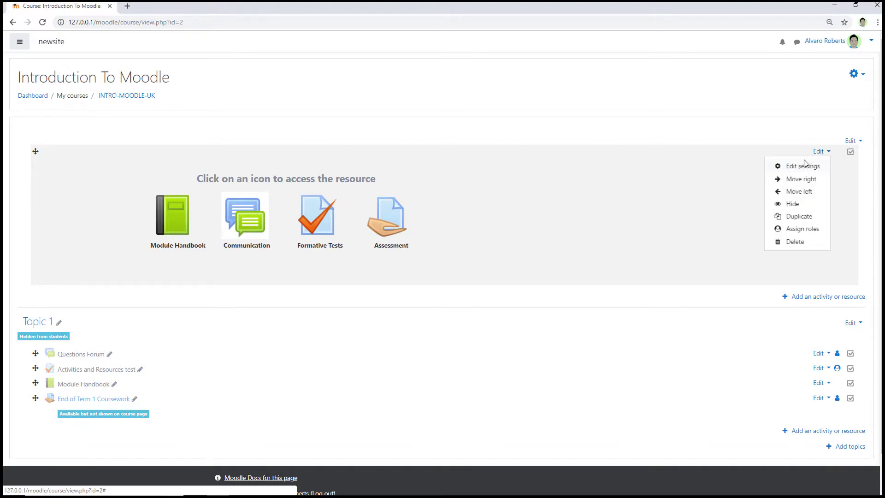
click(803, 166)
scroll(662, 217, down, 1)
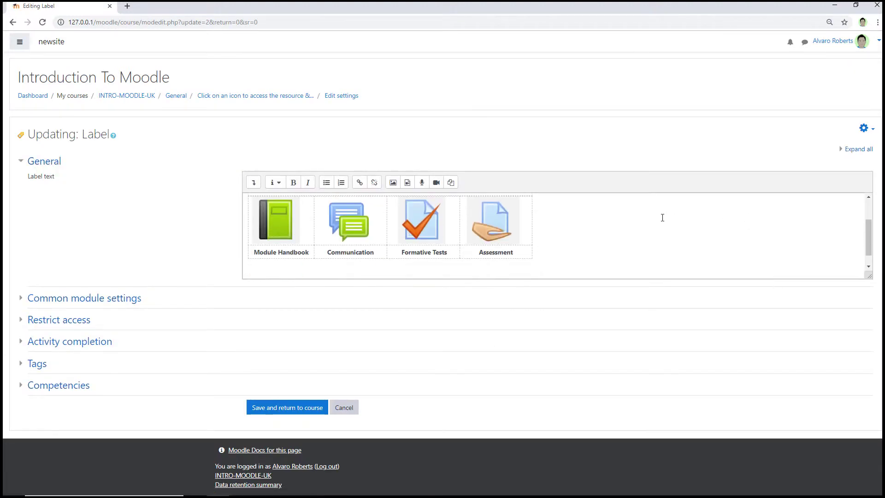
click(497, 224)
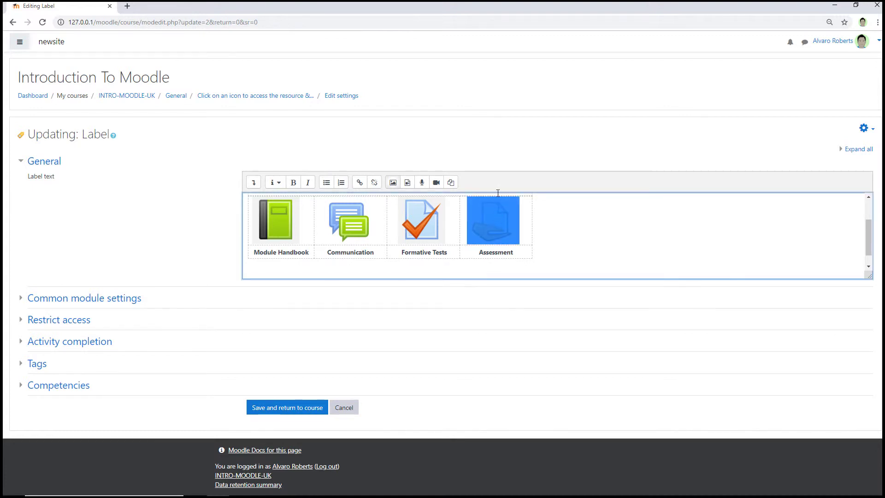
click(360, 185)
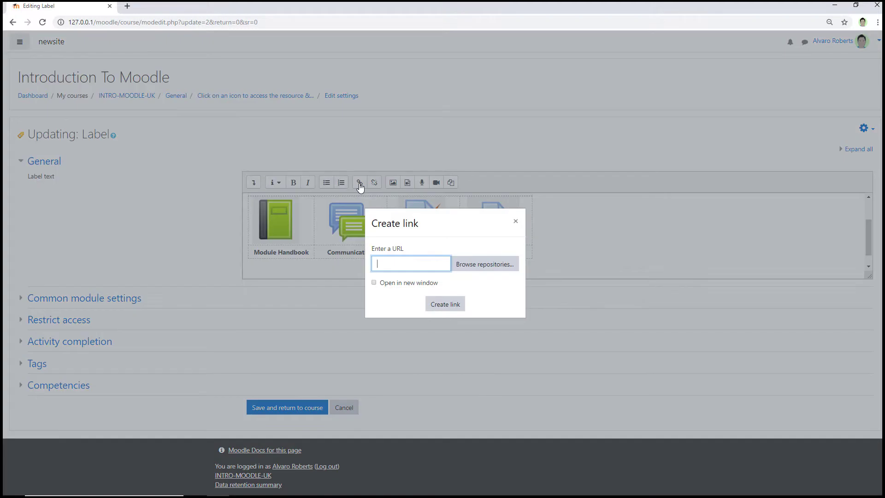
right_click(410, 264)
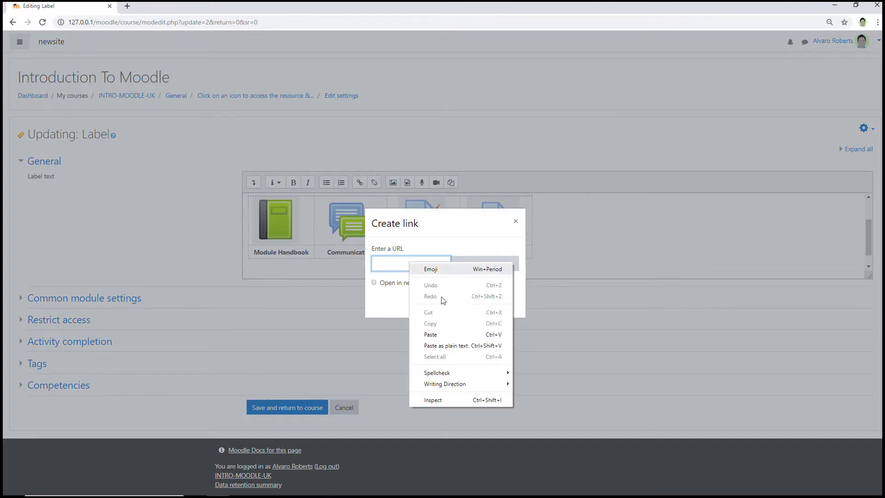
click(434, 335)
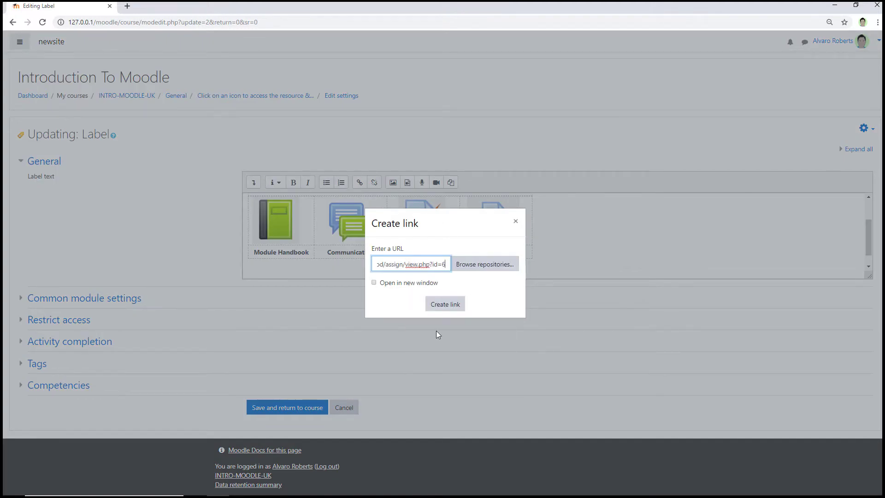
click(442, 304)
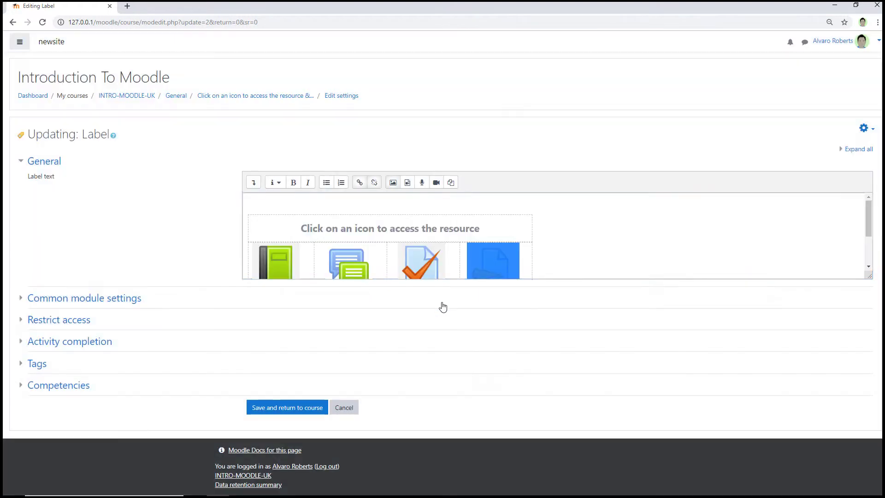
click(583, 236)
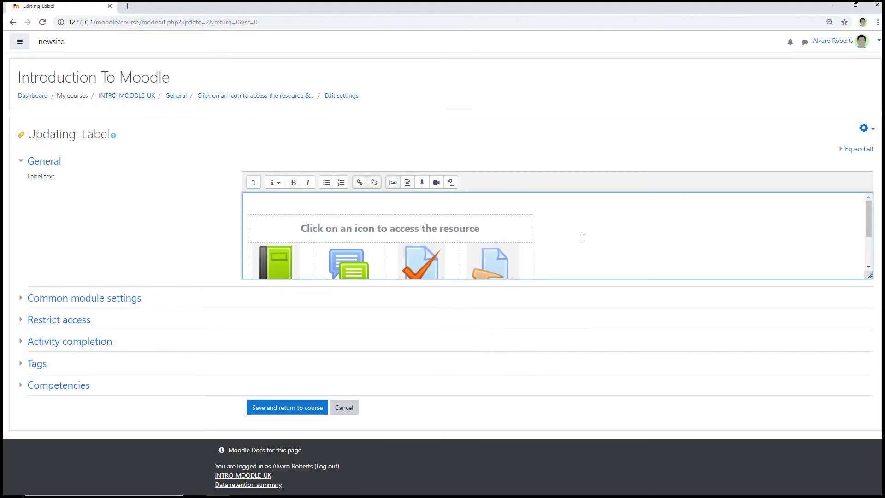
scroll(563, 249, down, 2)
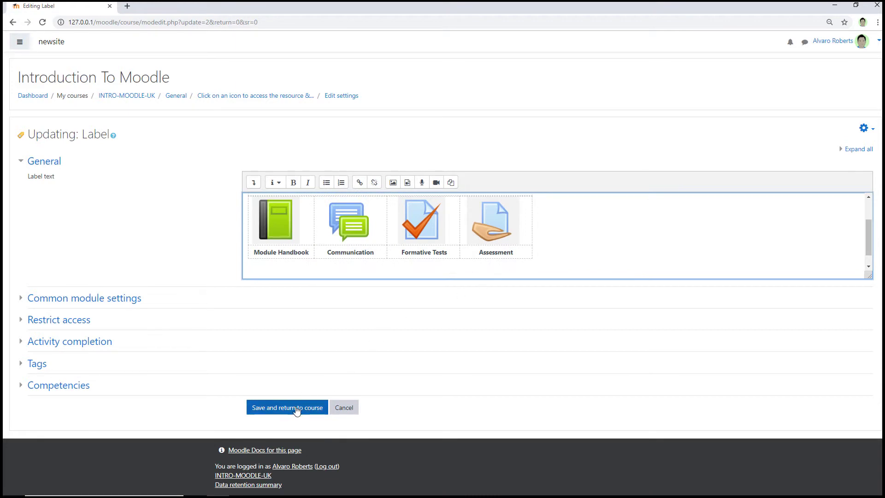
click(279, 410)
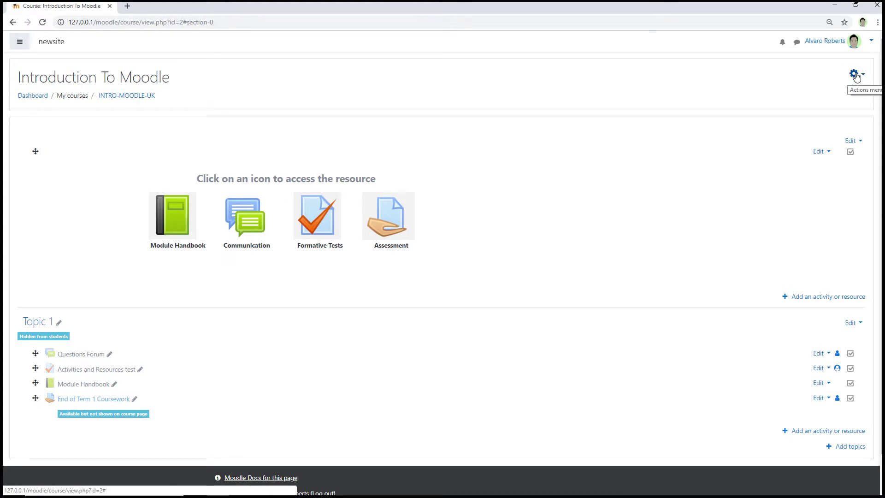
Turn editing off from the gear Actions menu.
click(855, 75)
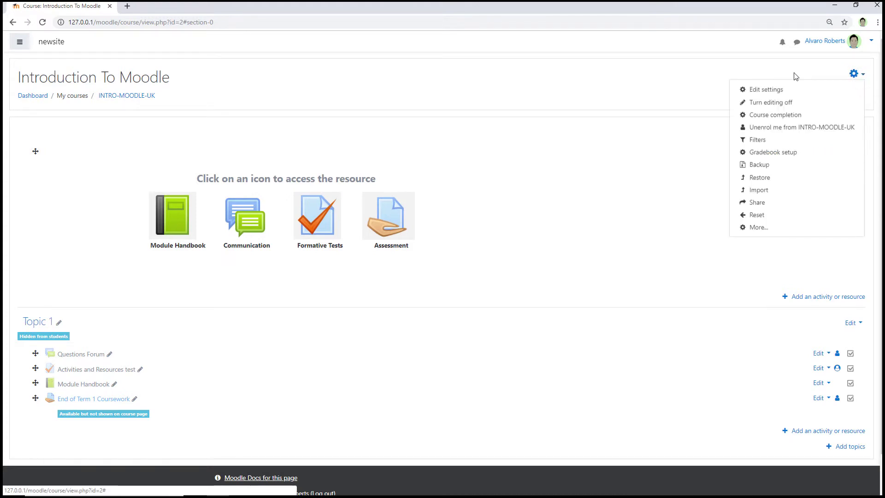
click(773, 103)
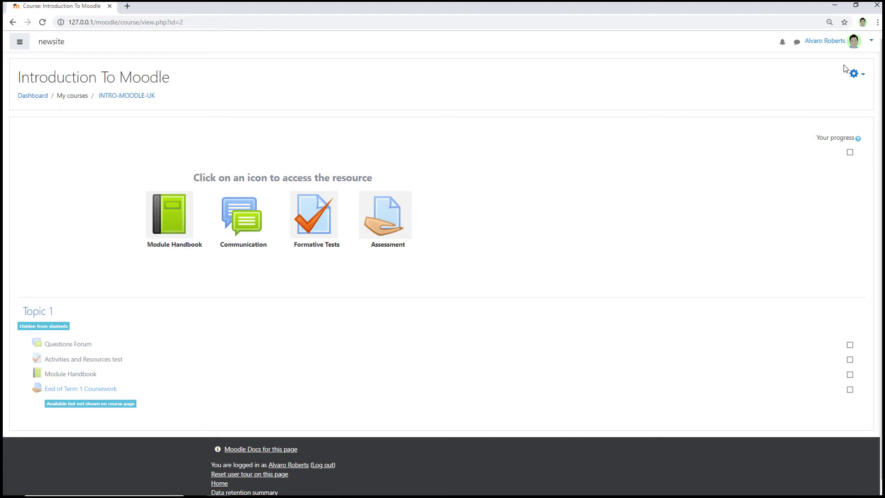
Switch role to Student and open End of Term 1 Coursework through the Assessment icon.
click(855, 44)
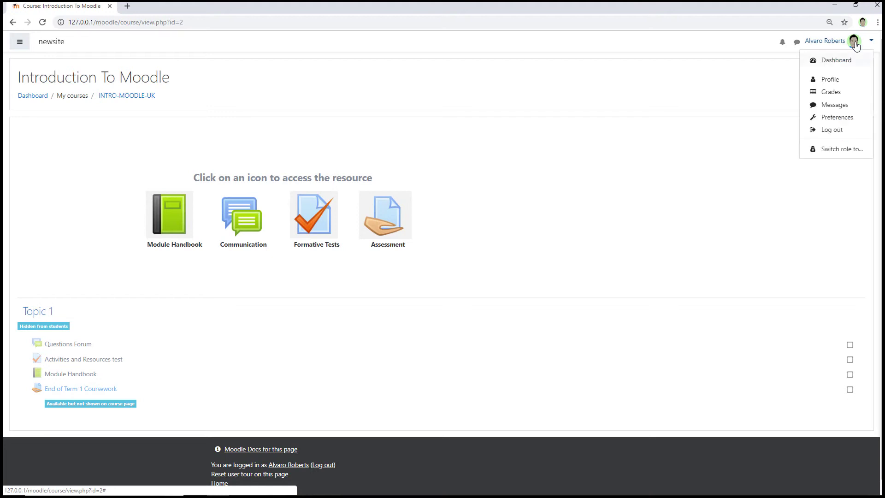
click(829, 155)
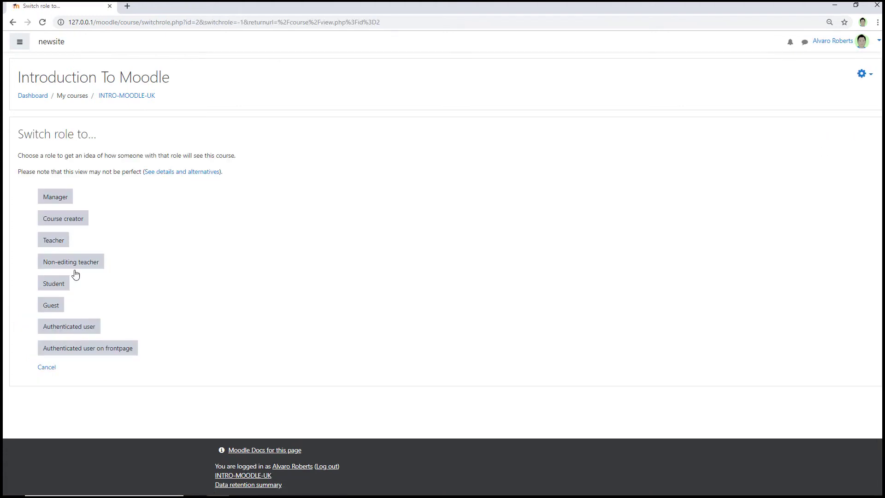
click(52, 287)
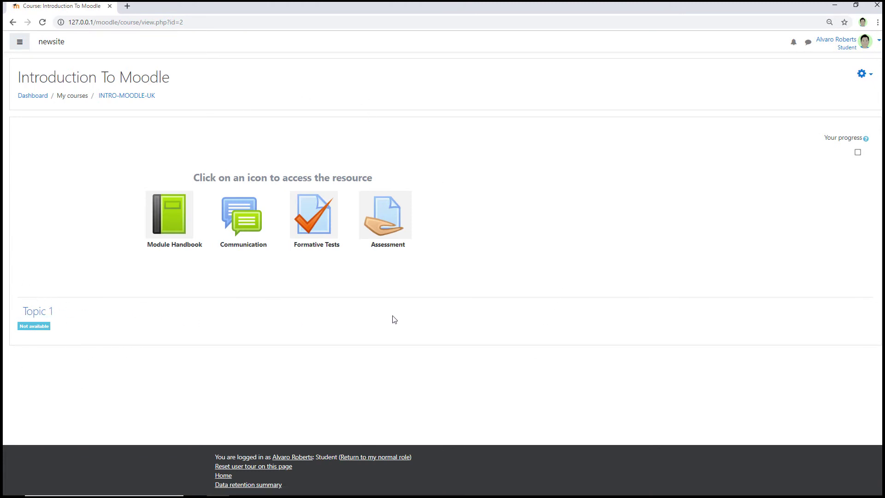
click(386, 218)
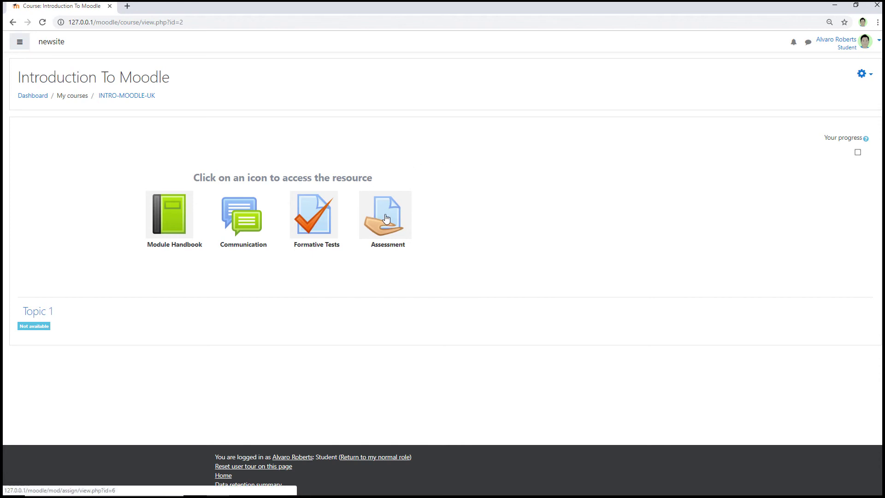